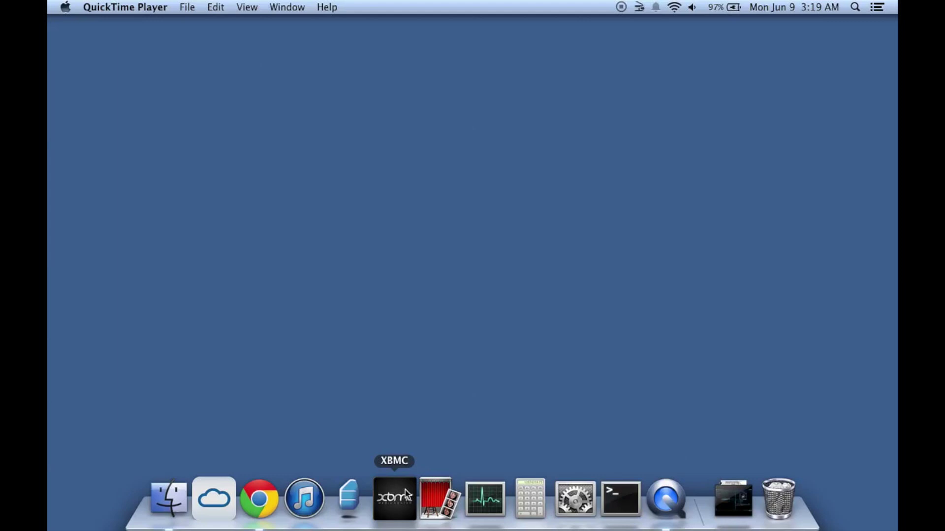
# Launch XBMC from its Dock icon into the full-screen home menu
pyautogui.click(405, 490)
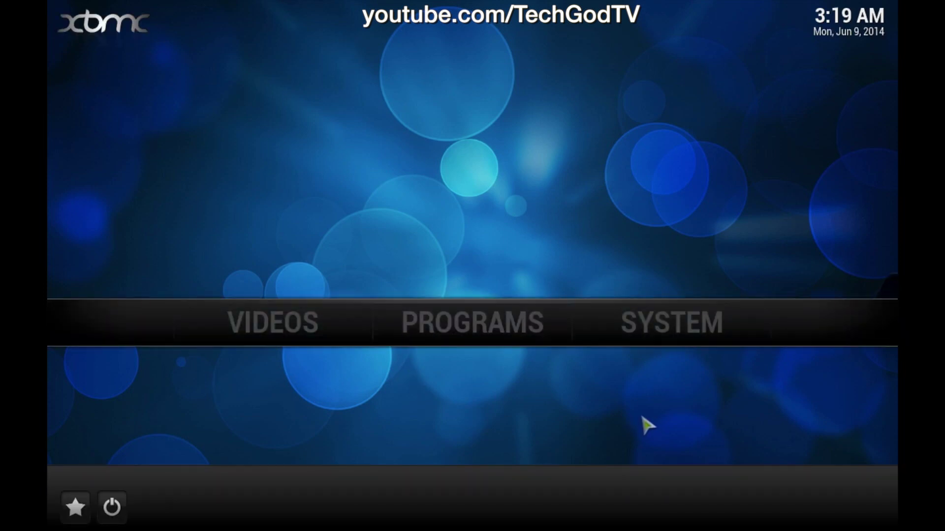
# Show the Add-on information for 1Channel under Videos > Video Add-ons
pyautogui.moveTo(273, 323)
pyautogui.click(300, 341)
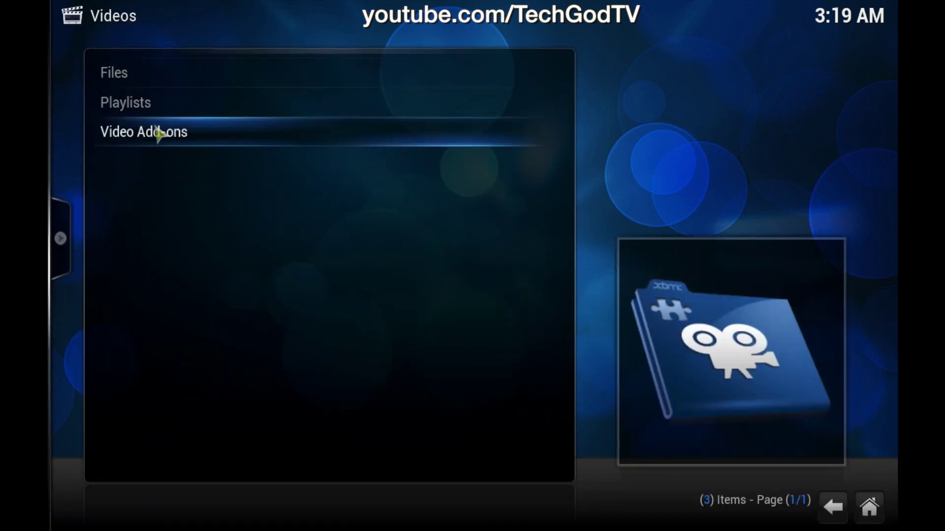
pyautogui.click(156, 130)
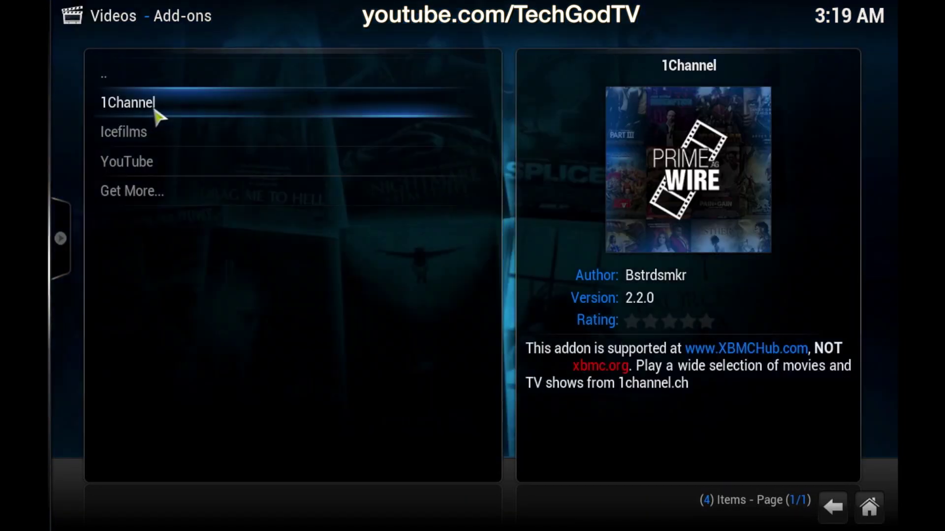
pyautogui.click(154, 110)
pyautogui.rightClick(156, 111)
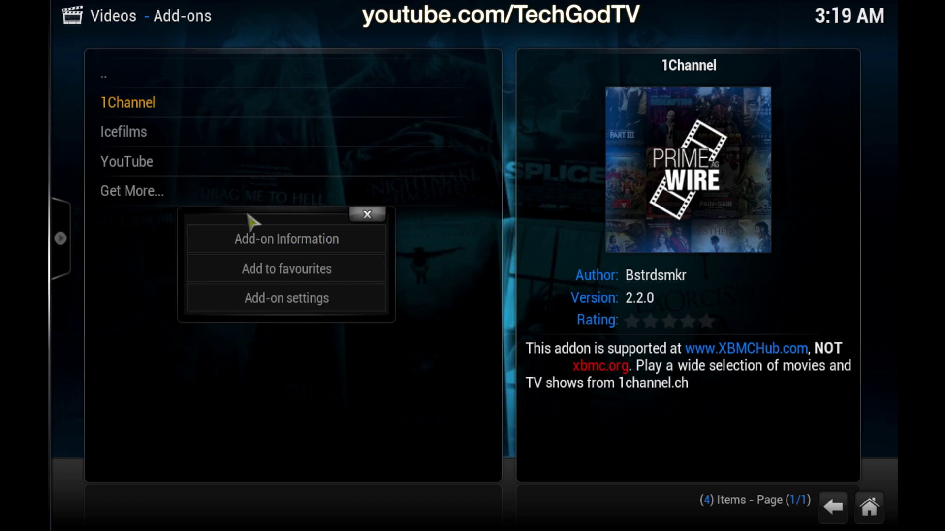
pyautogui.click(270, 235)
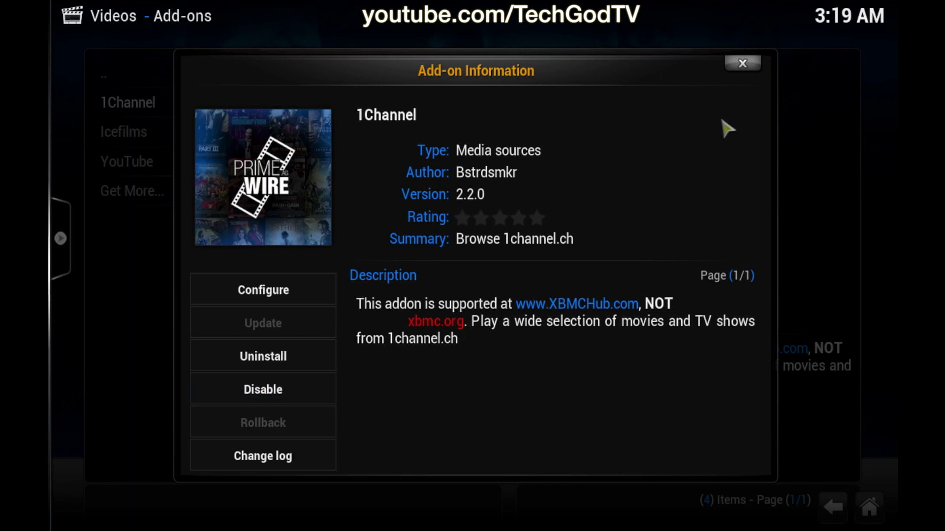
# Close the 1Channel information and back out to the home screen
pyautogui.click(742, 65)
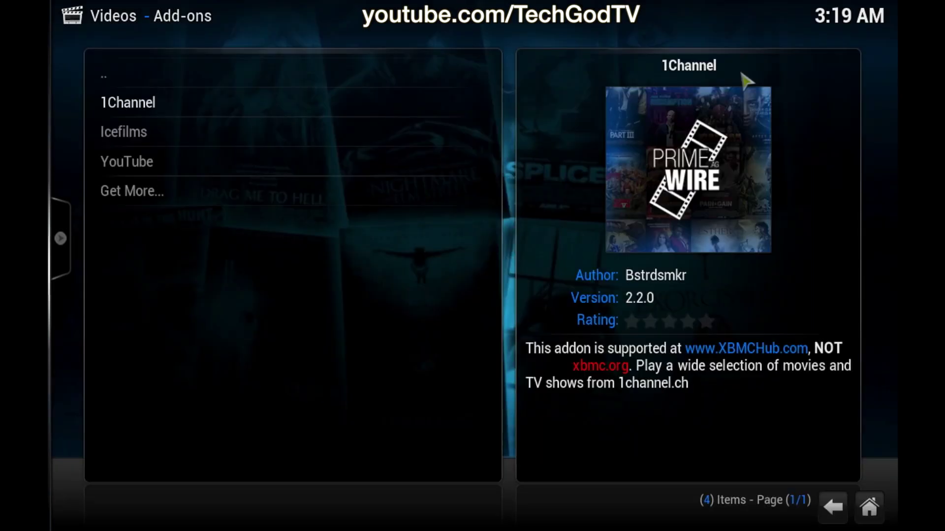
pyautogui.click(315, 74)
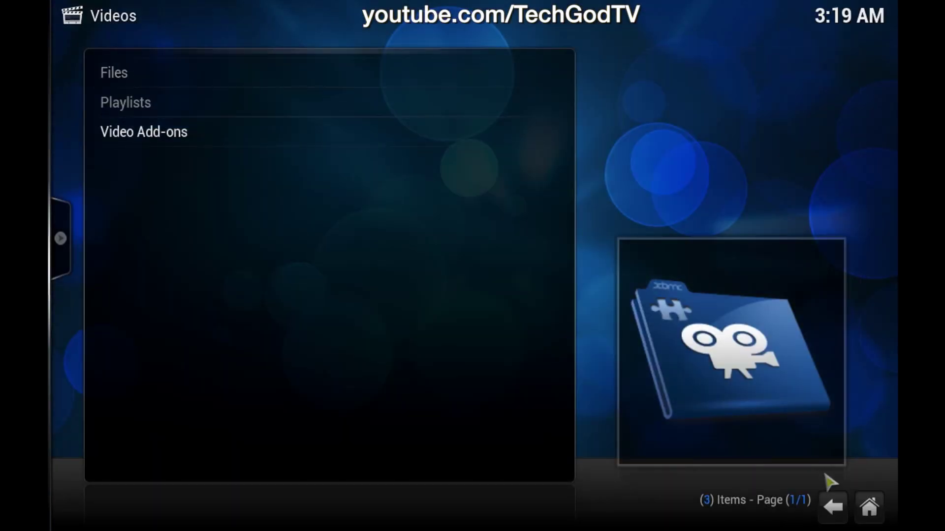
pyautogui.click(827, 505)
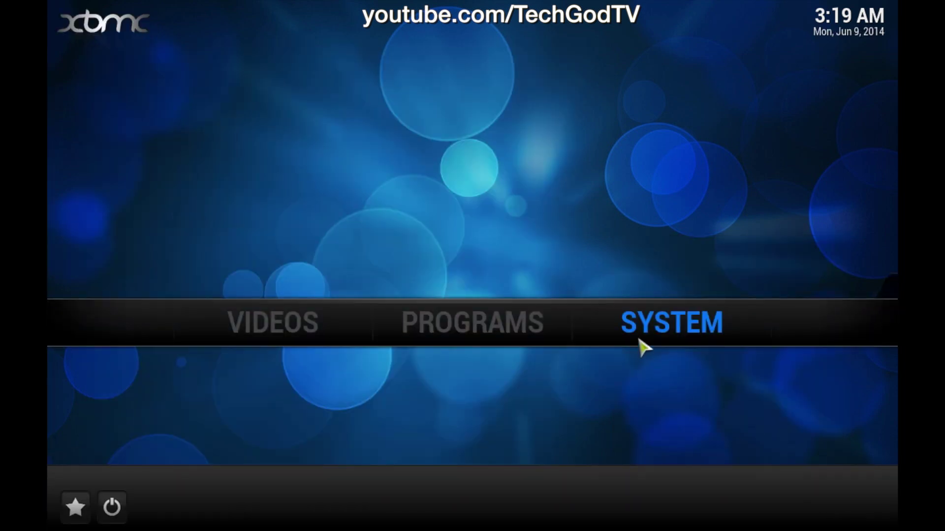
pyautogui.moveTo(671, 323)
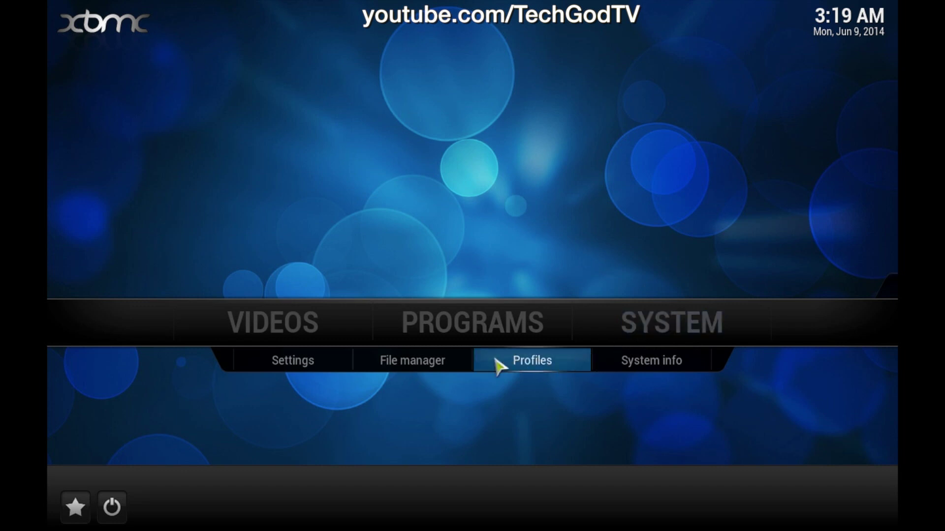
# Browse Profile directory > addon_data and inspect the plugin.video.1channel folder's options
pyautogui.click(453, 367)
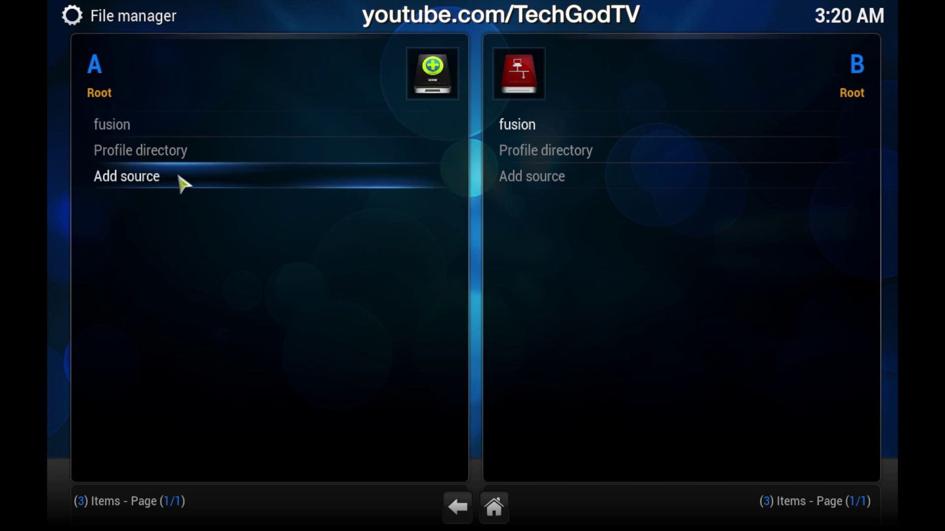
pyautogui.click(186, 155)
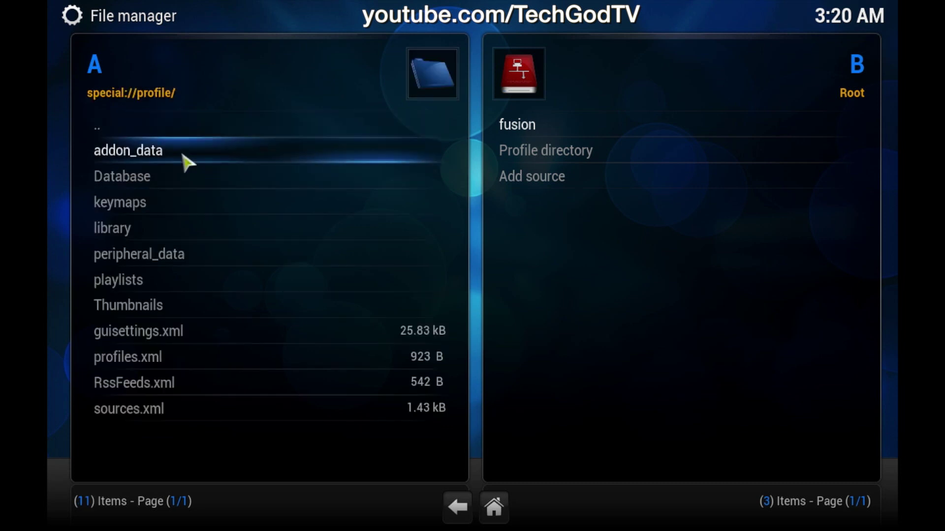
pyautogui.click(165, 156)
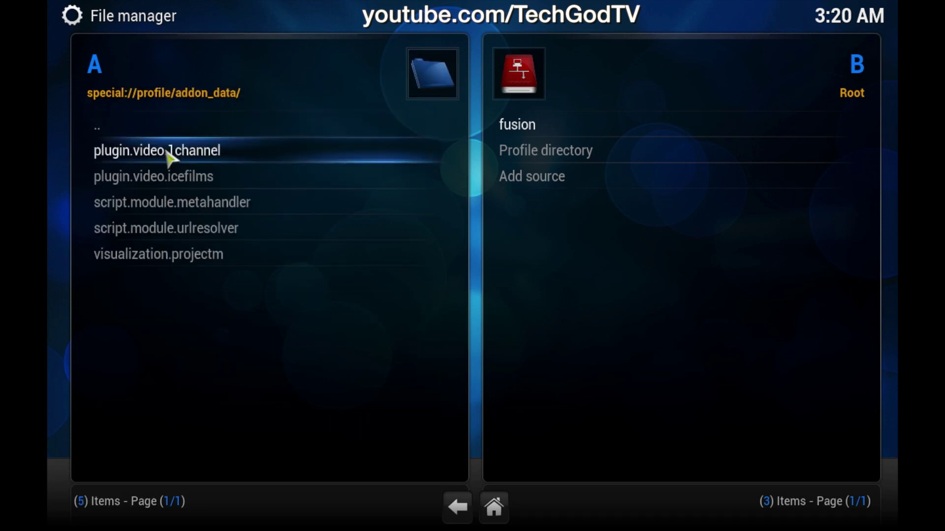
pyautogui.rightClick(182, 161)
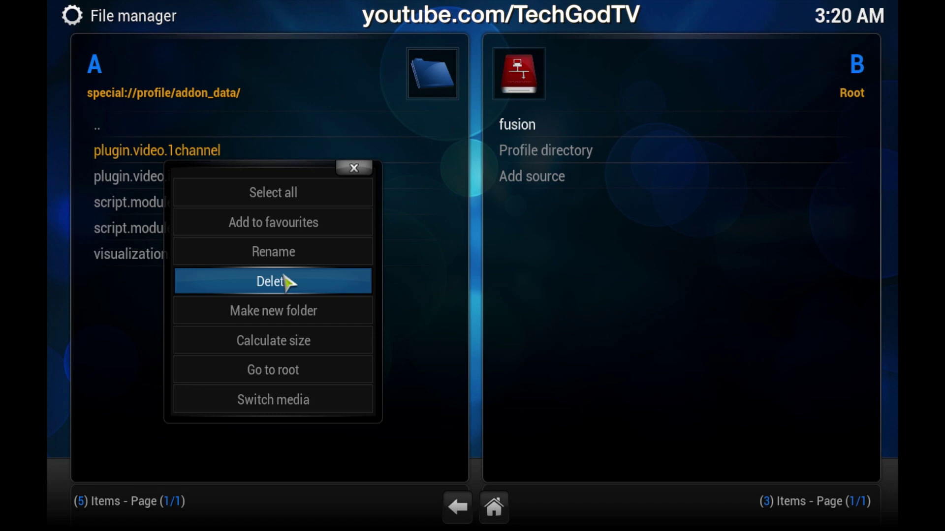
pyautogui.click(354, 169)
# Navigate back up to the sources list and exit the file manager
pyautogui.click(204, 129)
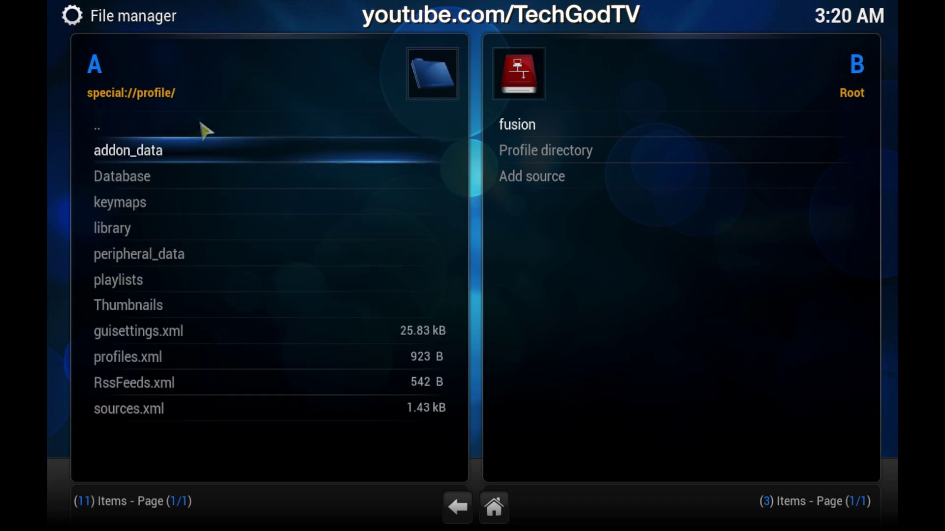
pyautogui.click(229, 124)
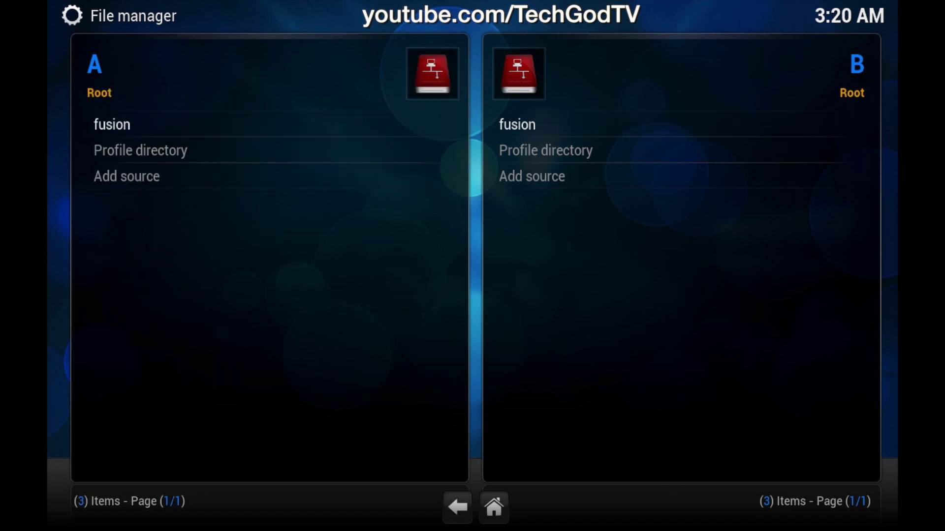
pyautogui.click(464, 509)
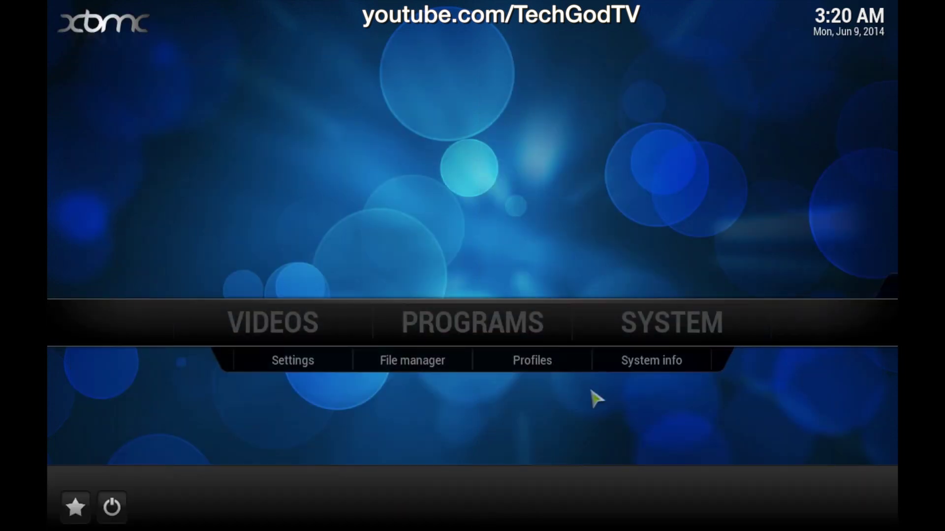
pyautogui.click(670, 324)
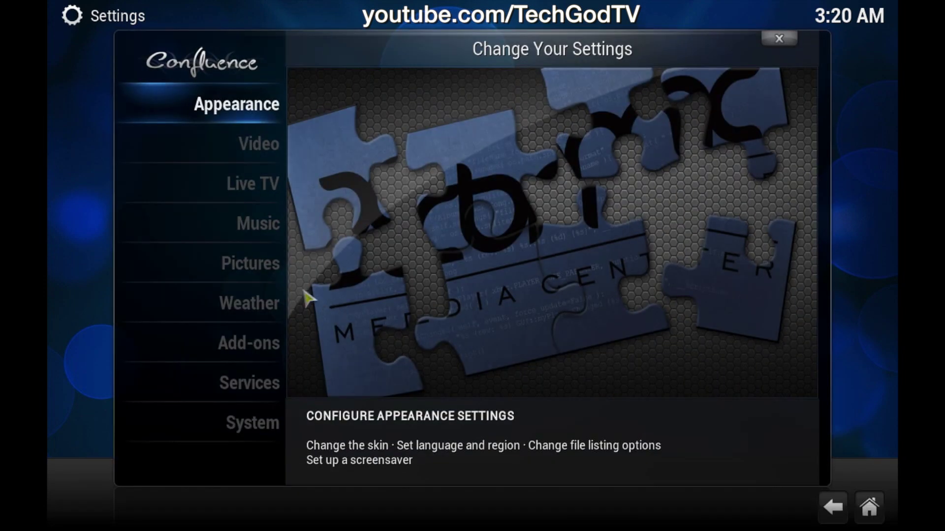
# Browse the fusion > xbmc-repos zip files under Install from zip file, then close the browser
pyautogui.click(279, 330)
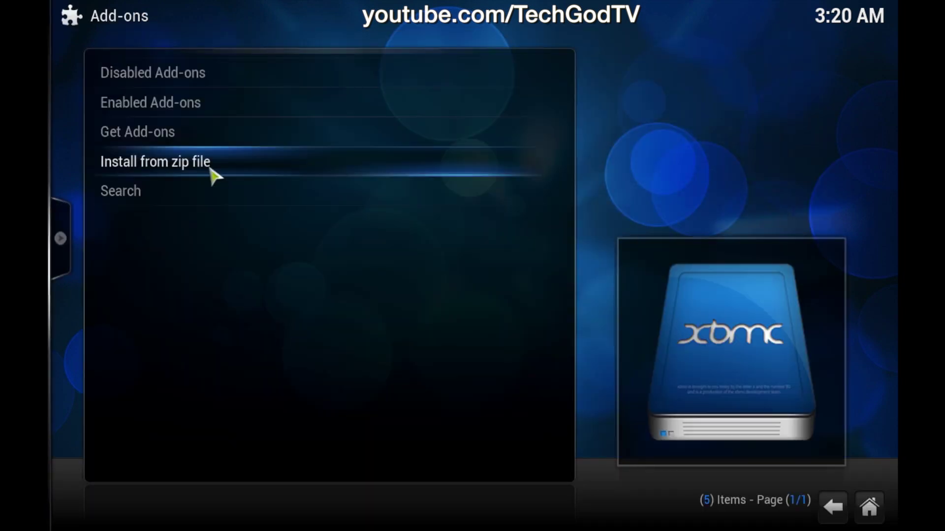
pyautogui.click(209, 164)
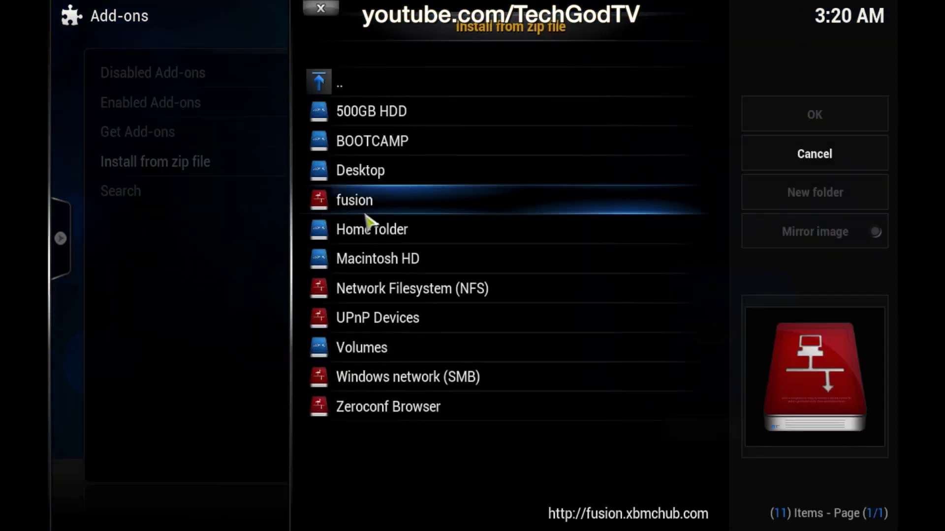
pyautogui.click(376, 213)
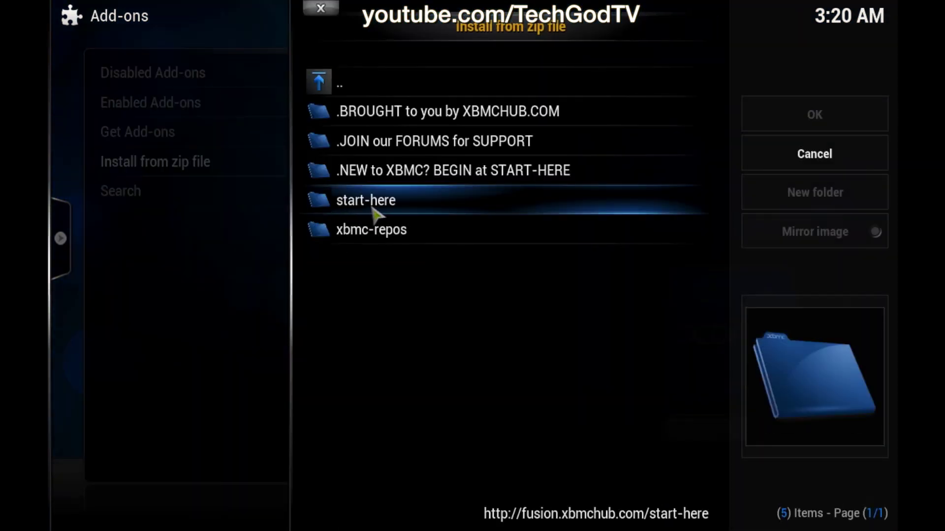
pyautogui.click(386, 226)
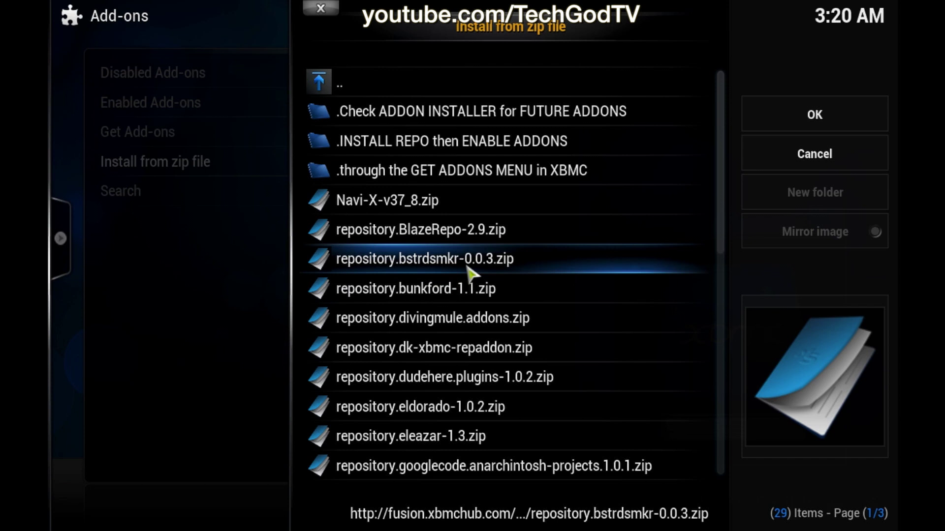
pyautogui.click(321, 11)
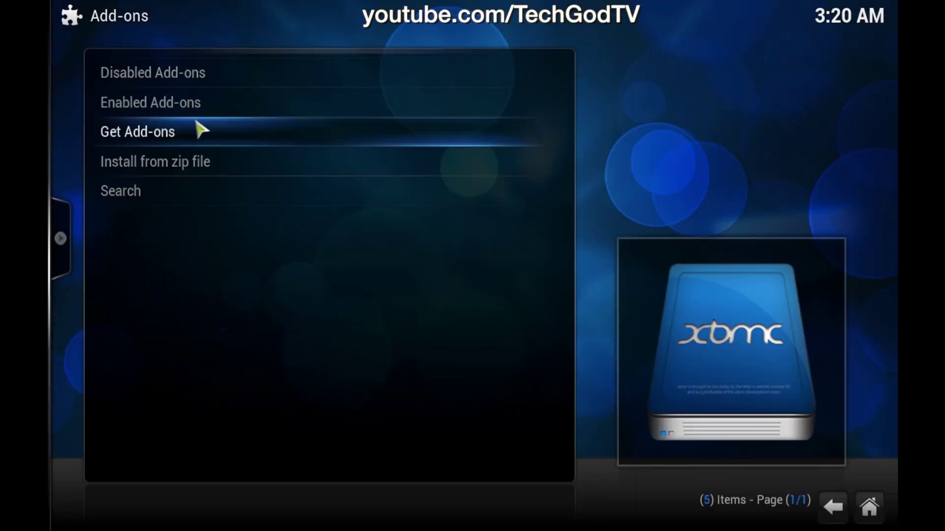
pyautogui.click(201, 130)
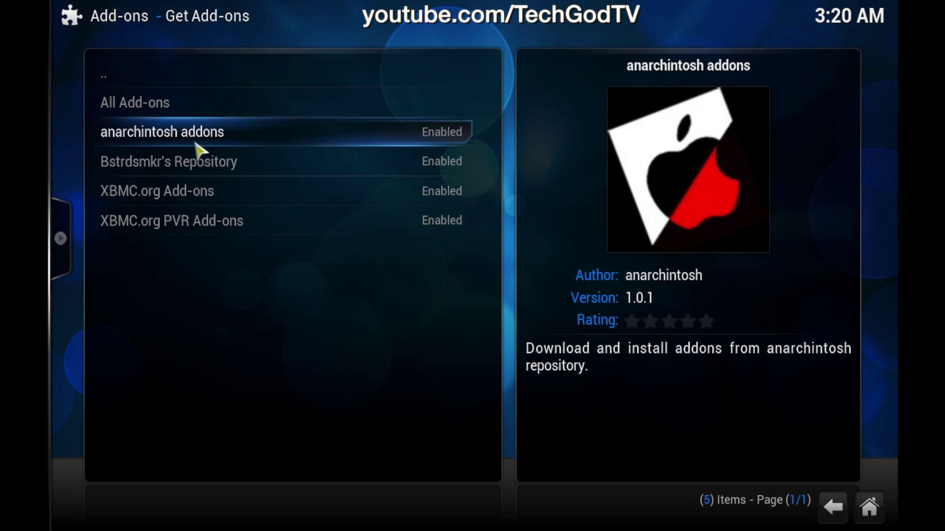
# Open and exit Bstrdsmkr's Repository, then bring up its Force refresh options
pyautogui.click(208, 161)
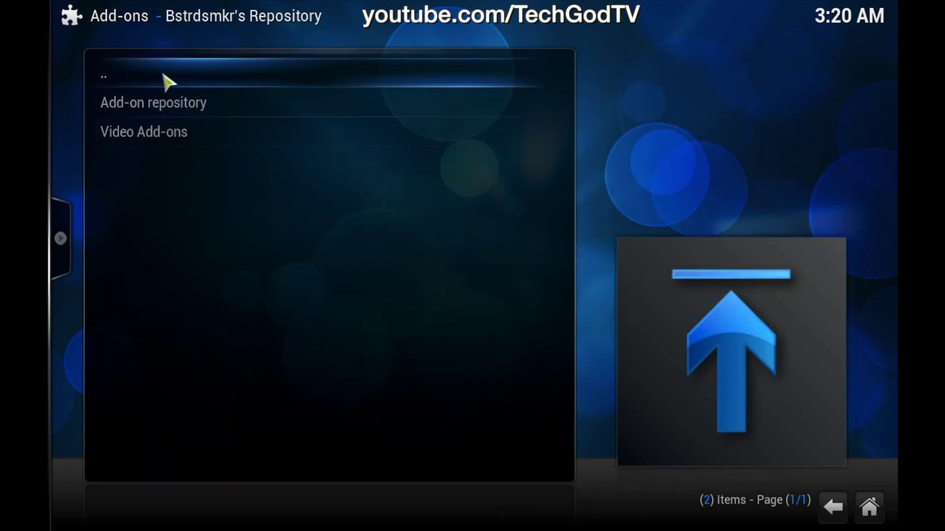
pyautogui.click(167, 80)
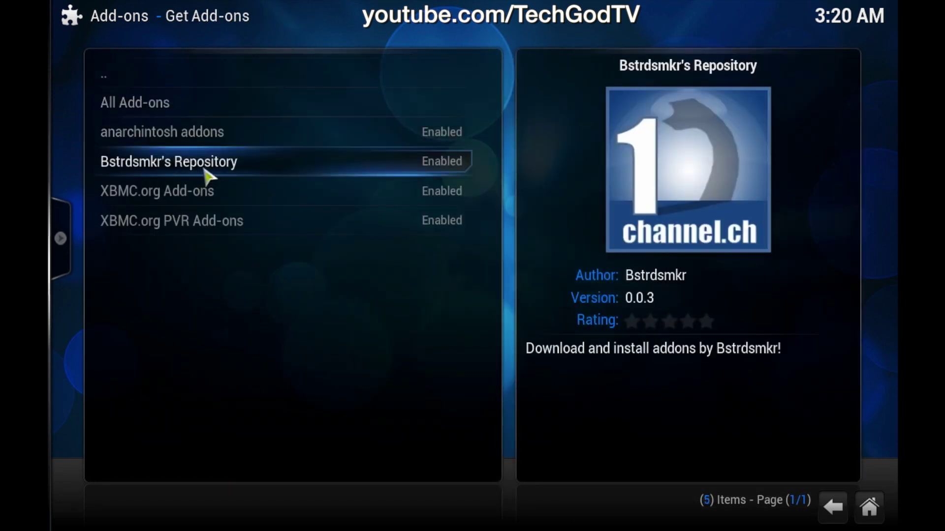
pyautogui.rightClick(229, 177)
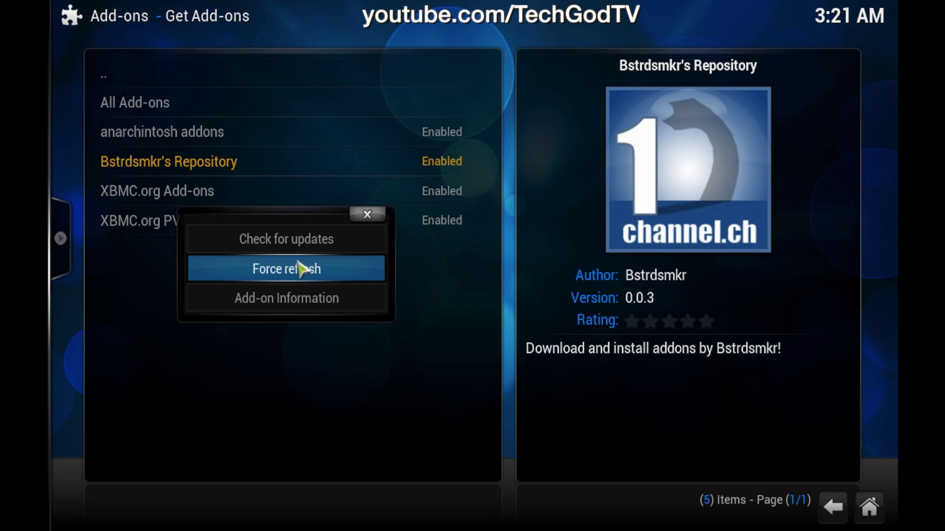
# View 1Channel 2.2.0 as enabled in Bstrdsmkr's Repository video add-ons
pyautogui.click(382, 216)
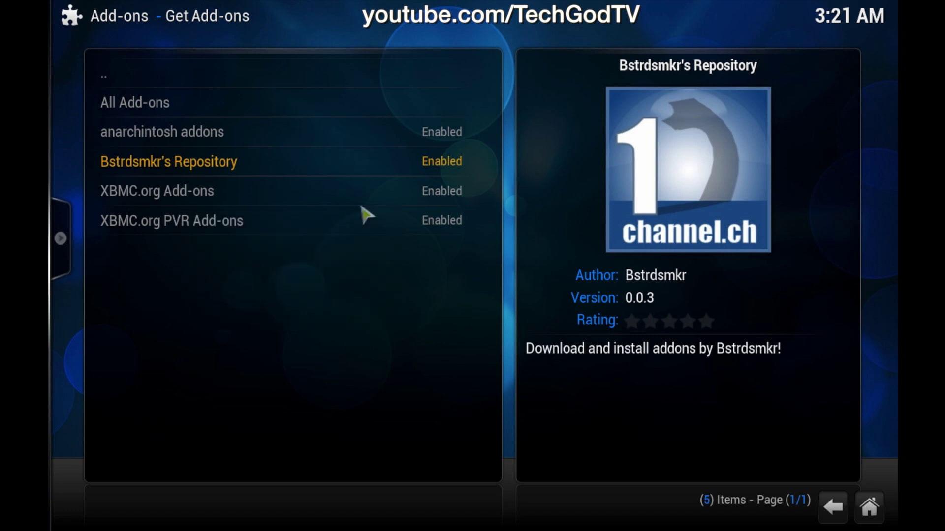
pyautogui.click(221, 169)
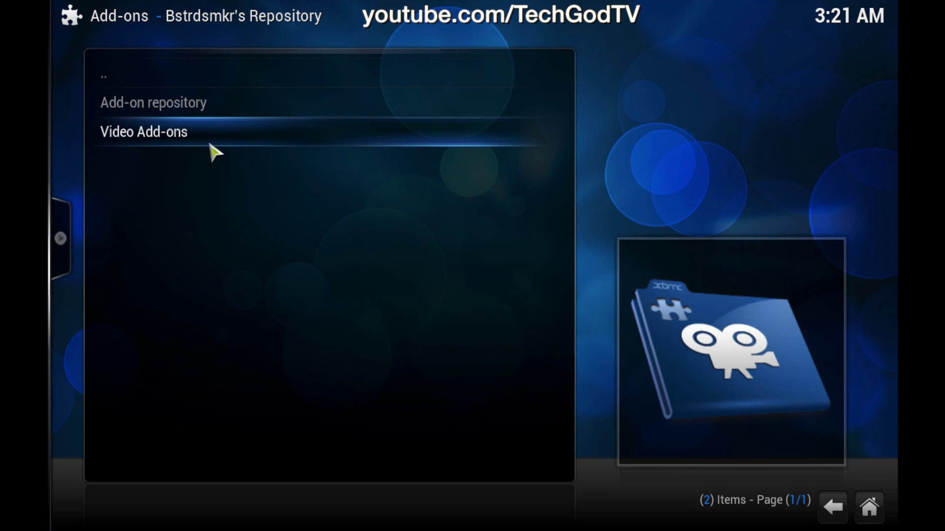
pyautogui.click(210, 144)
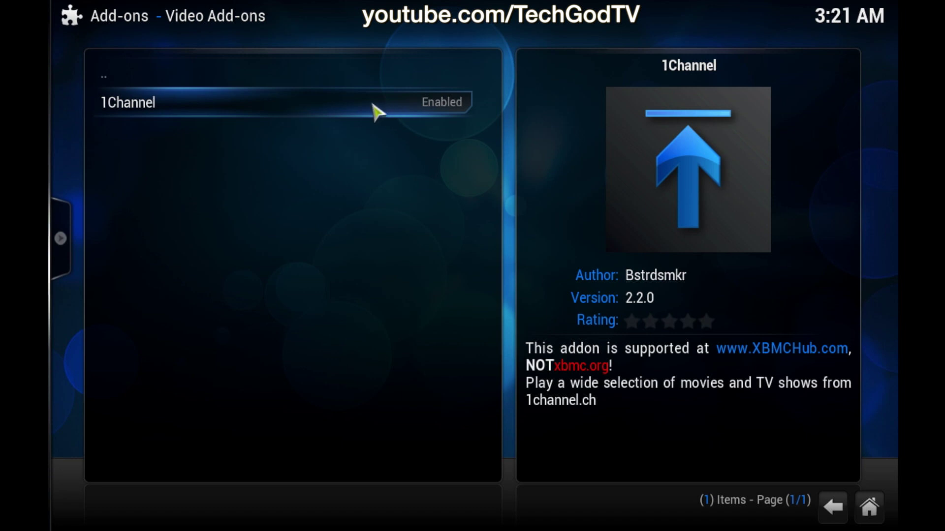
# Back out of the repository and add-ons menus to the home screen
pyautogui.click(264, 74)
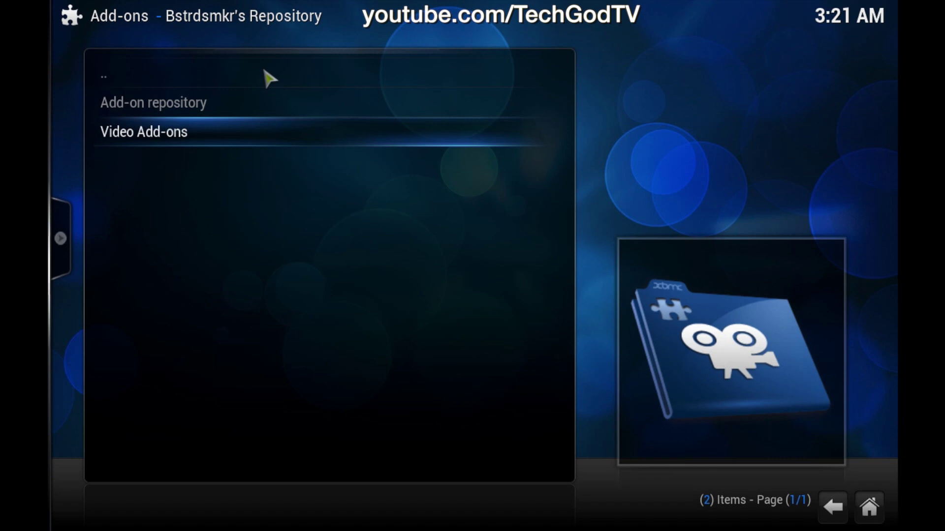
pyautogui.click(266, 74)
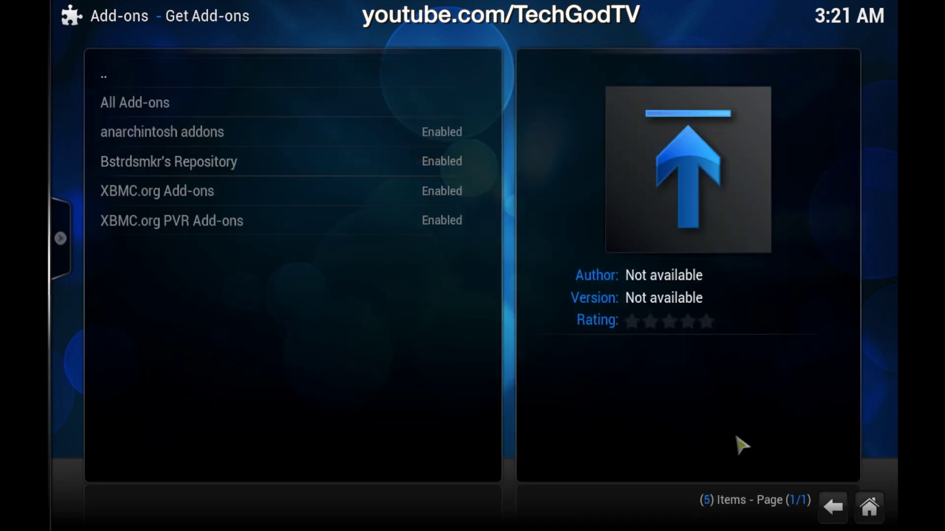
pyautogui.click(832, 508)
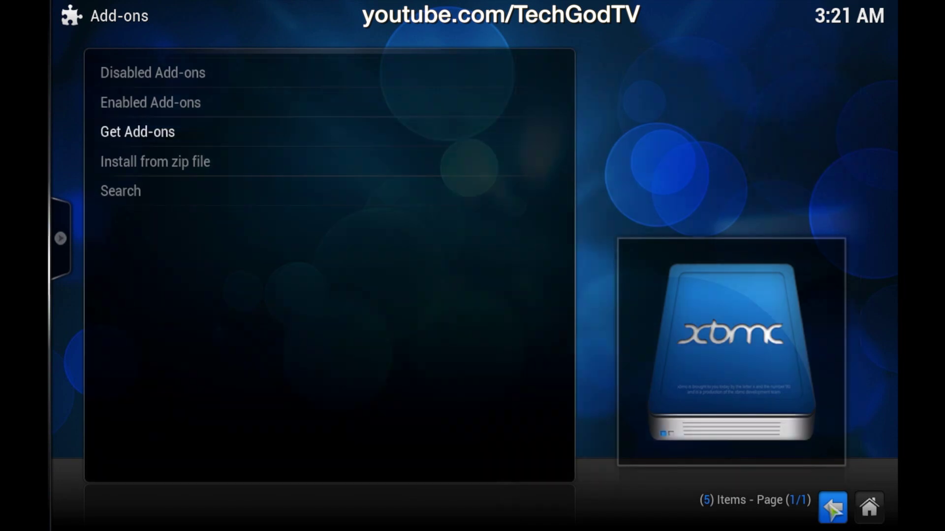
pyautogui.click(833, 510)
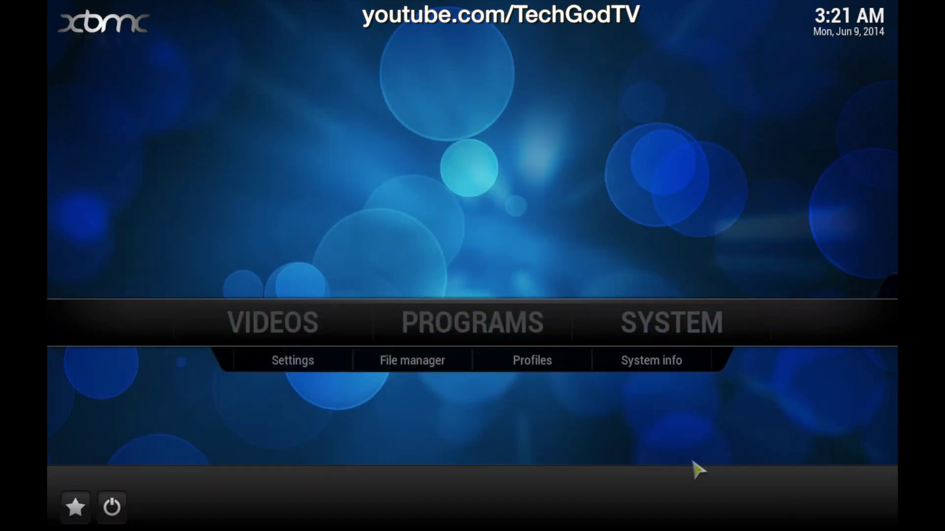
# List 1Channel's TV shows by date added and open Veep (2012)
pyautogui.click(268, 334)
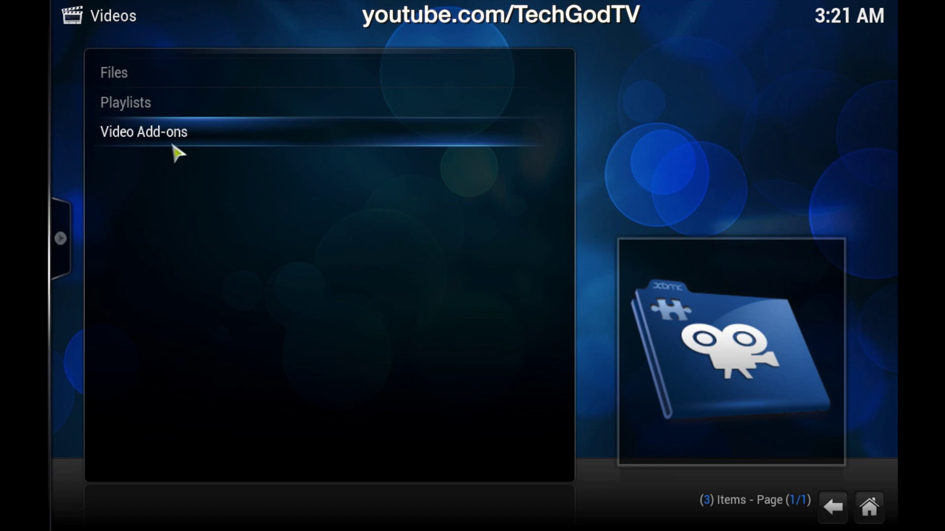
pyautogui.click(173, 141)
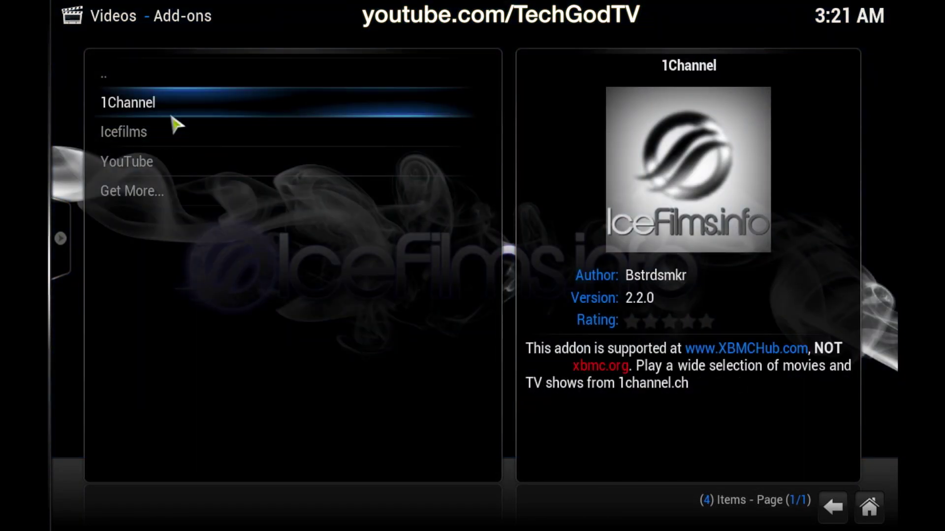
pyautogui.click(173, 111)
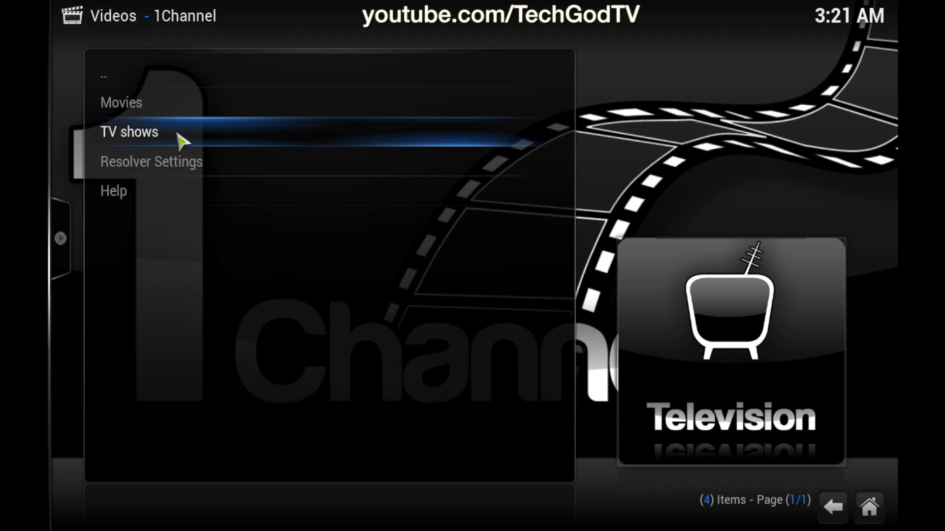
pyautogui.click(177, 134)
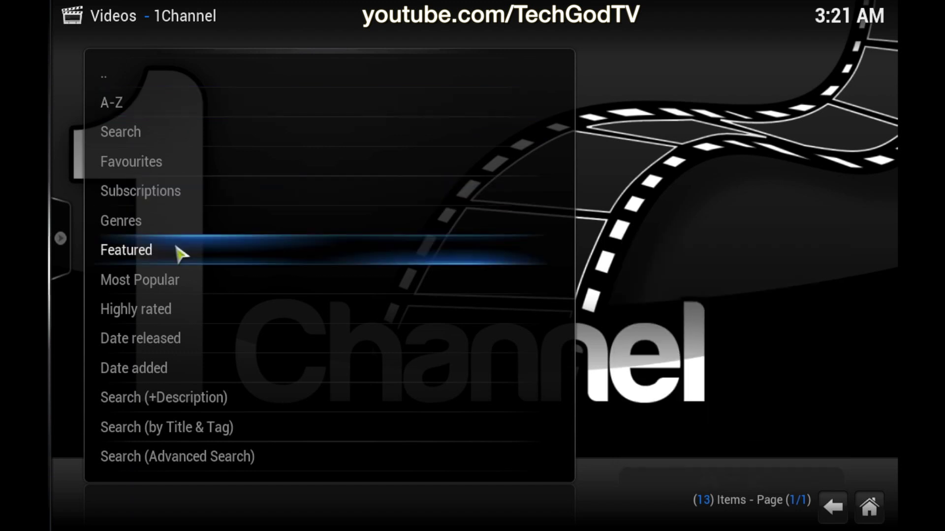
pyautogui.click(183, 367)
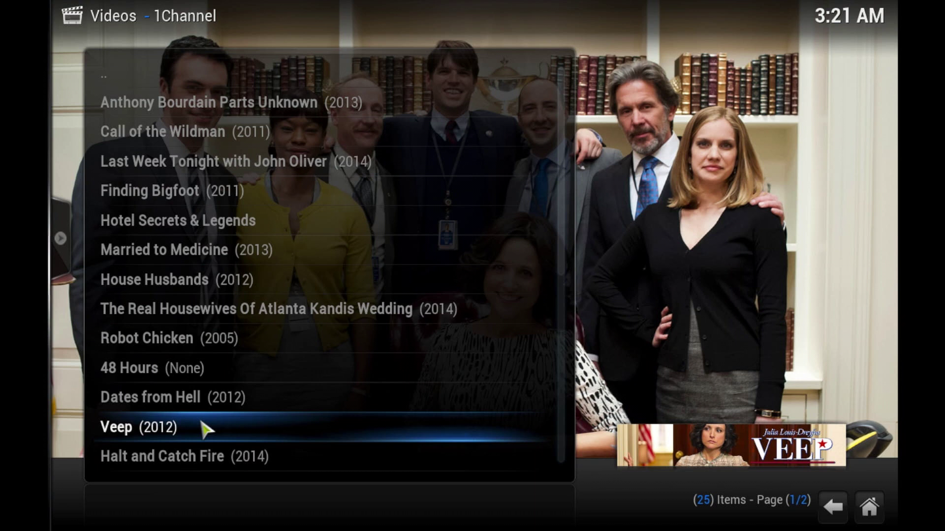
pyautogui.click(200, 422)
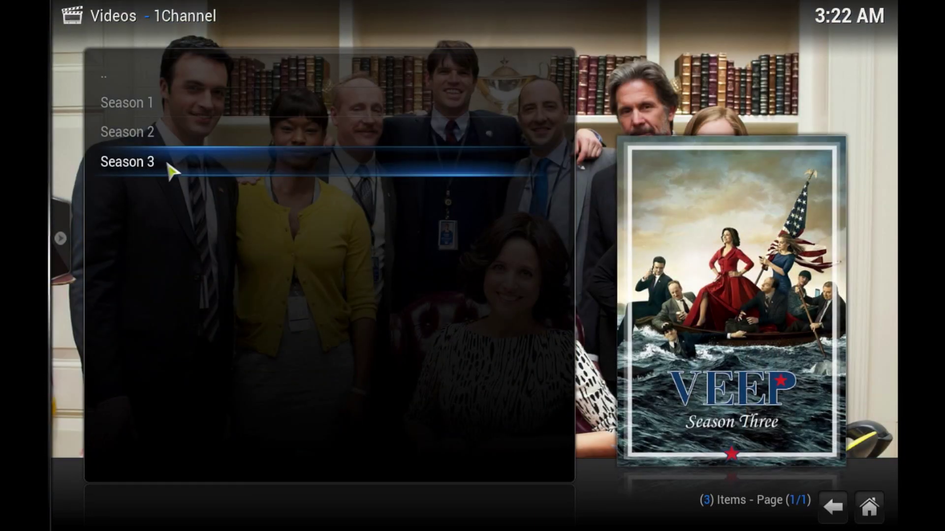
# Play Veep Season 3 episode 3x10 New Hampshire from a divxstage.eu stream
pyautogui.click(169, 172)
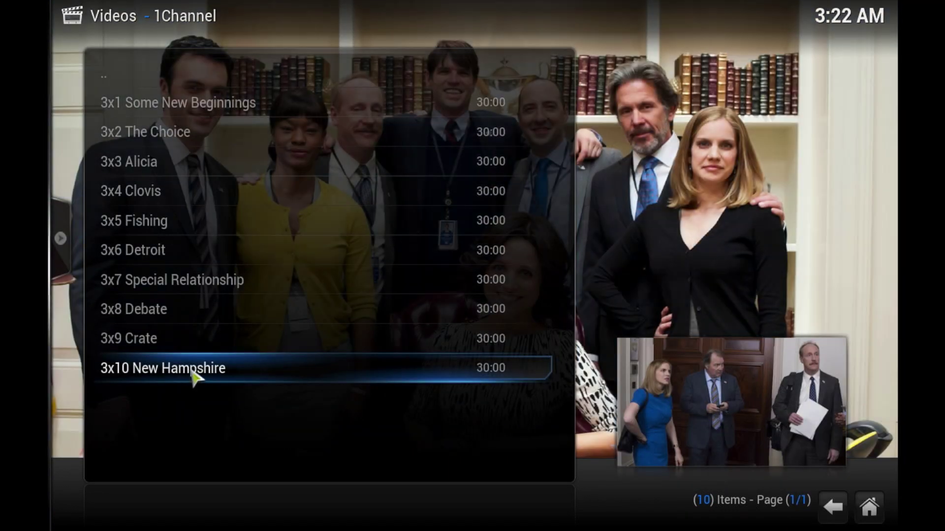
pyautogui.click(222, 398)
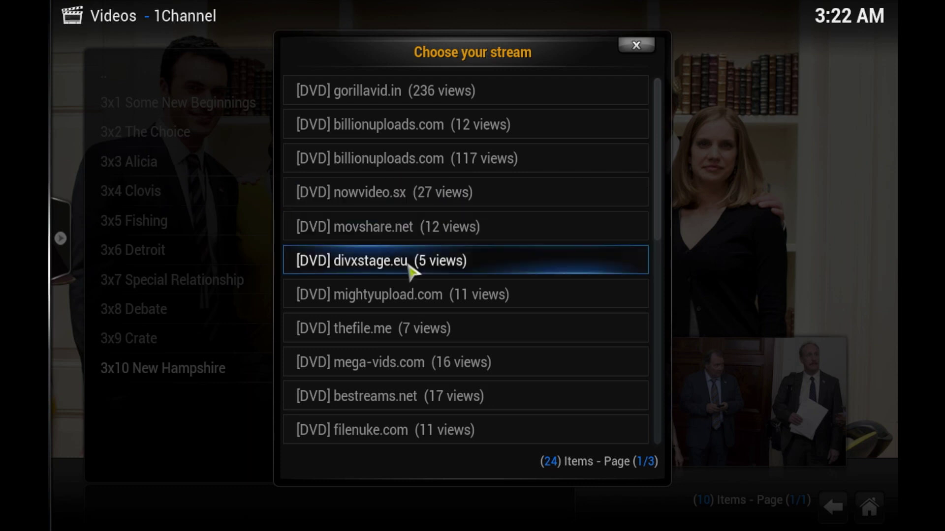
pyautogui.click(411, 296)
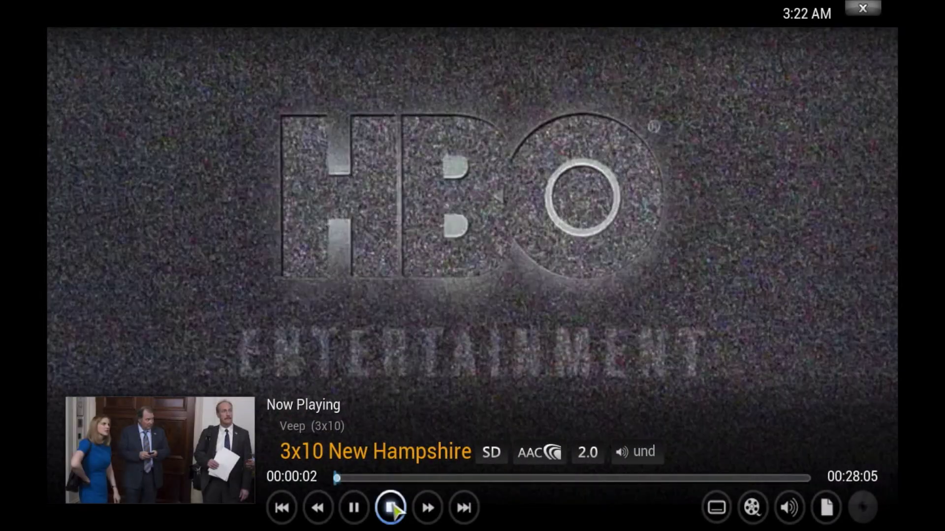
# Stop 3x10 New Hampshire playback to return to the Season 3 episode list
pyautogui.click(391, 507)
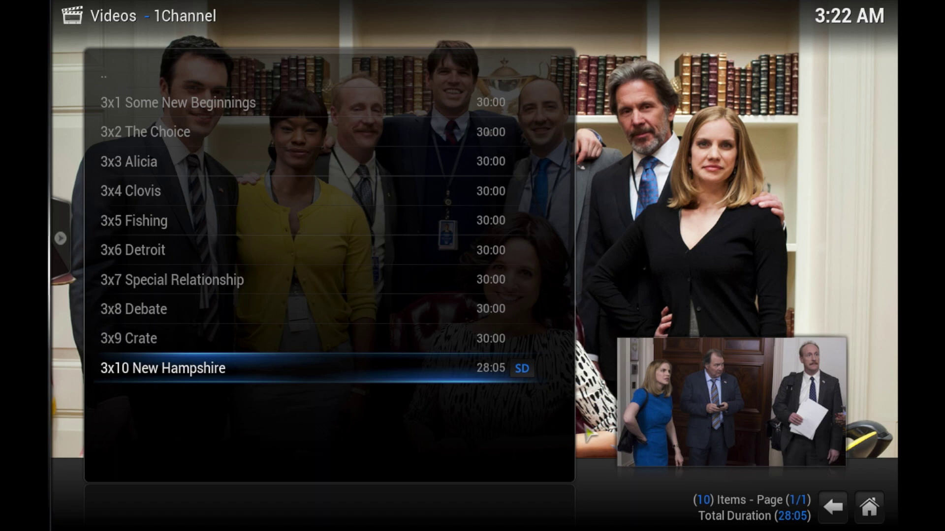